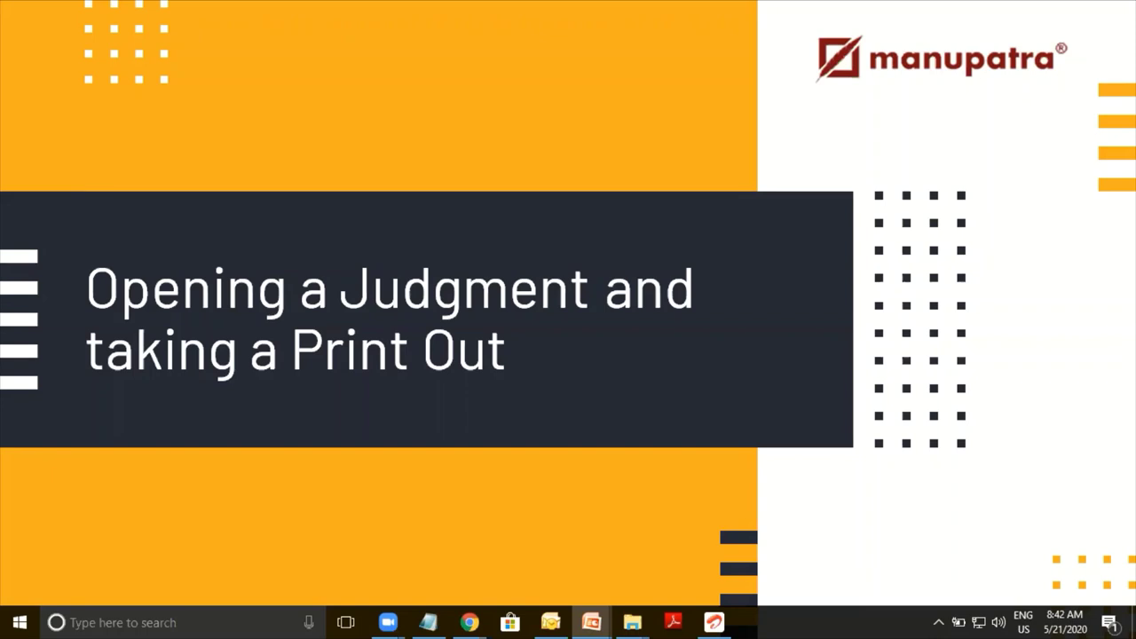
Switch from the PowerPoint title slide to the Manupatra search page in Chrome
mouse_move(469, 622)
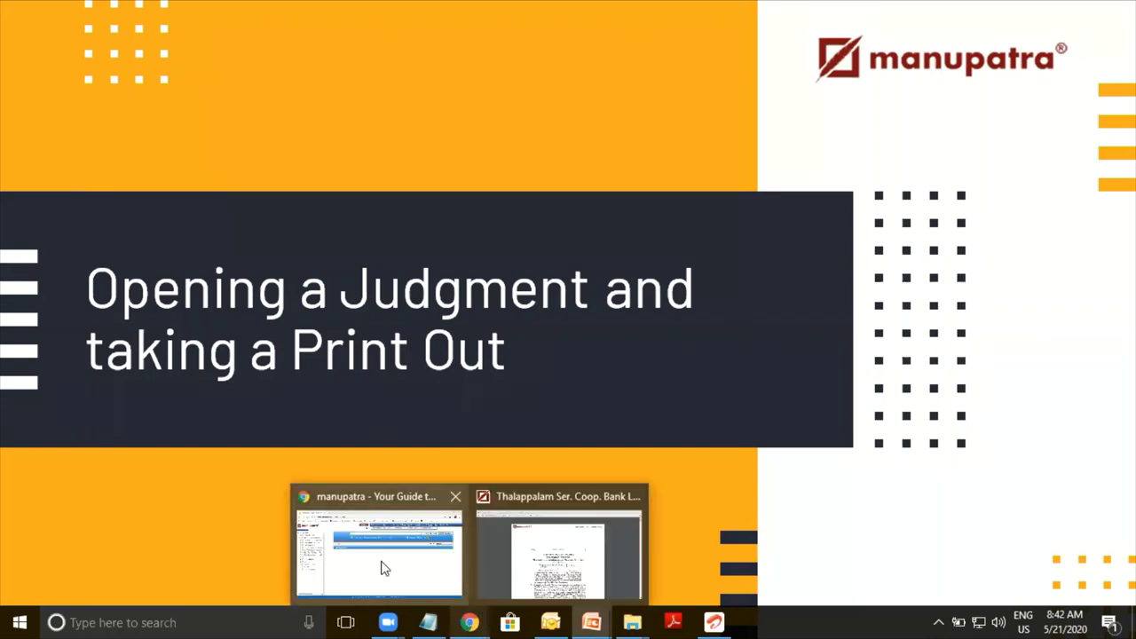
left_click(382, 568)
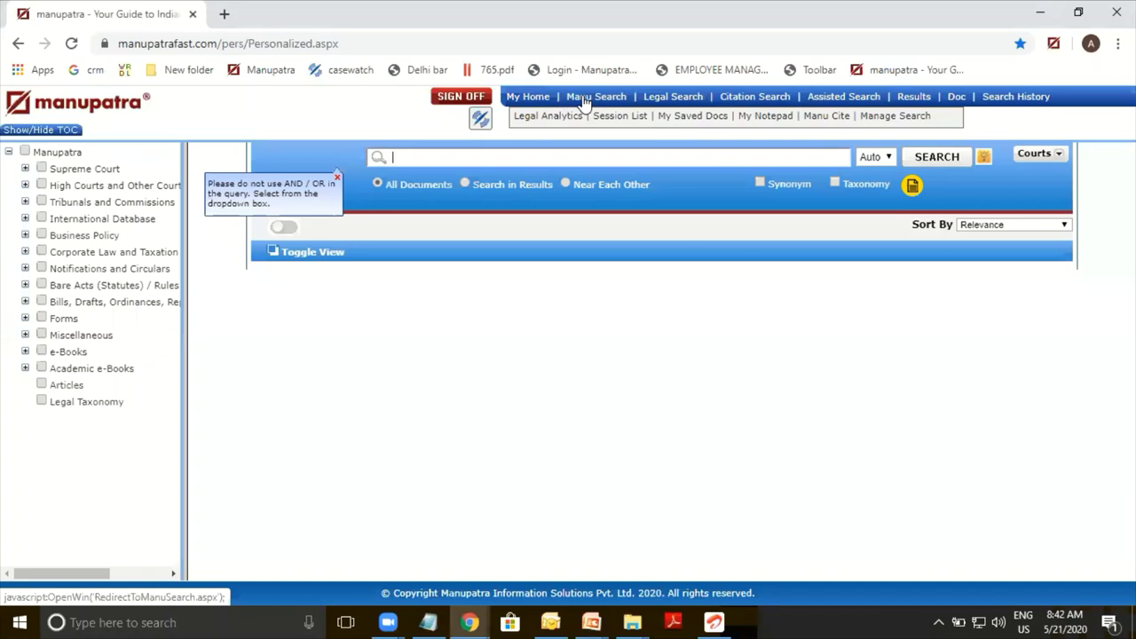
Run a Manu Search for 'right to information', returning 1,216,054 results
type("right to information")
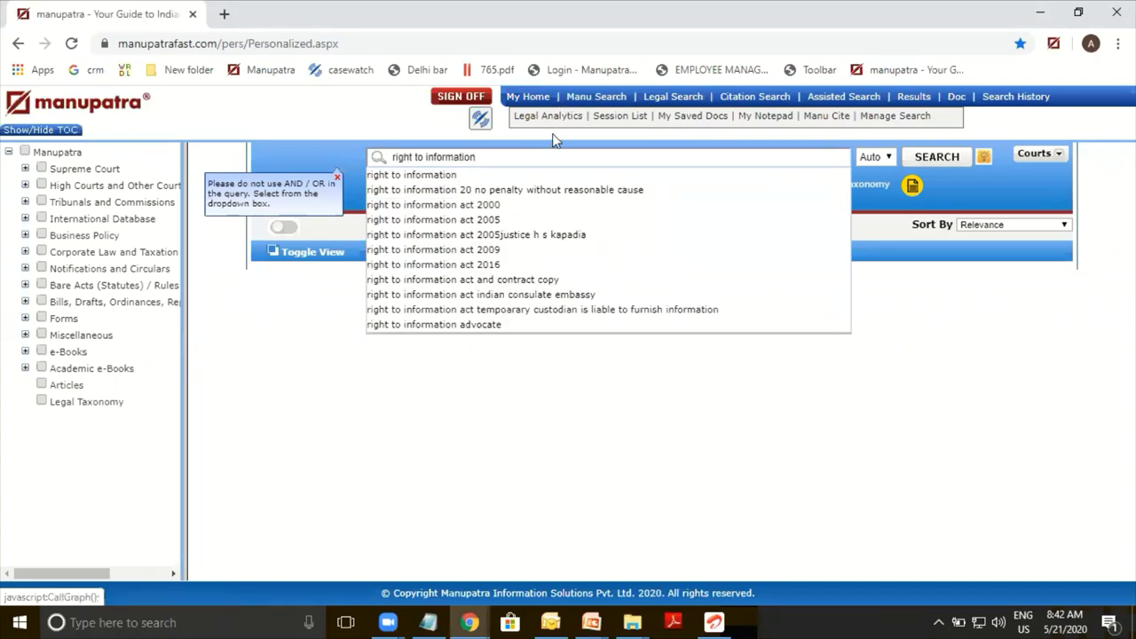
left_click(923, 163)
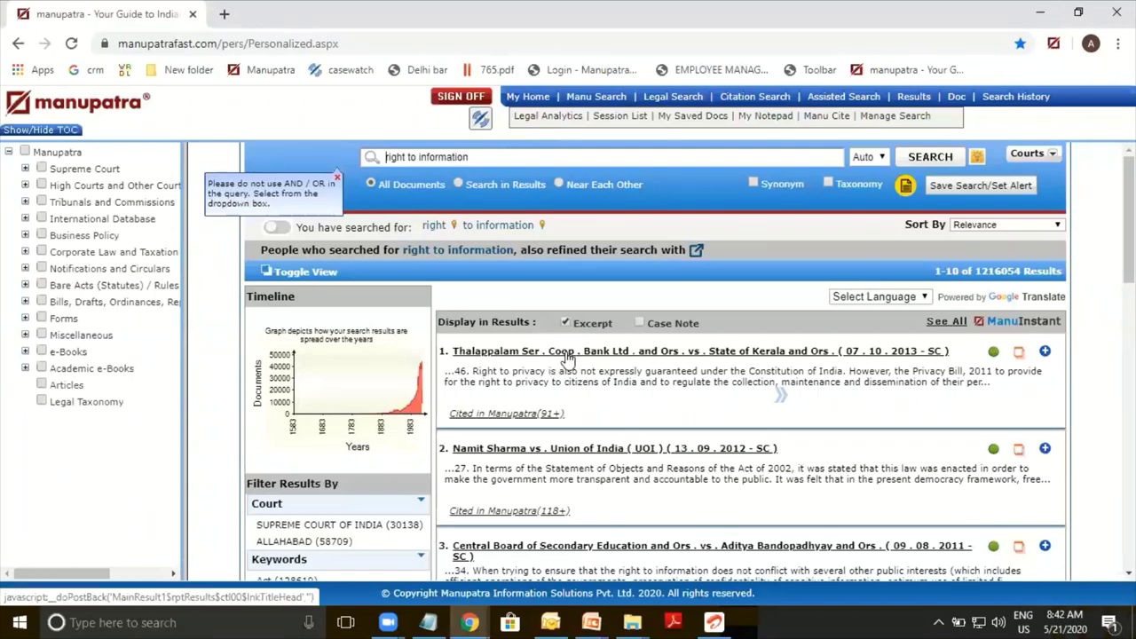
Open the Thalappalam Ser. Coop. Bank v. State of Kerala judgment and scroll through it
left_click(627, 352)
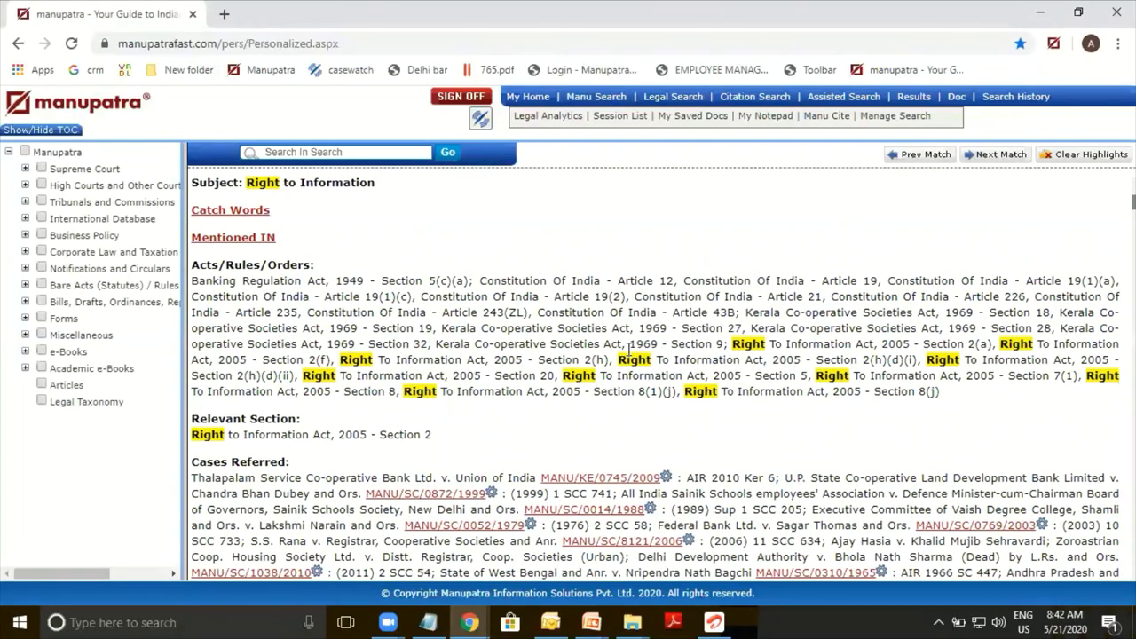
scroll(627, 351, "down", 7)
scroll(627, 352, "down", 15)
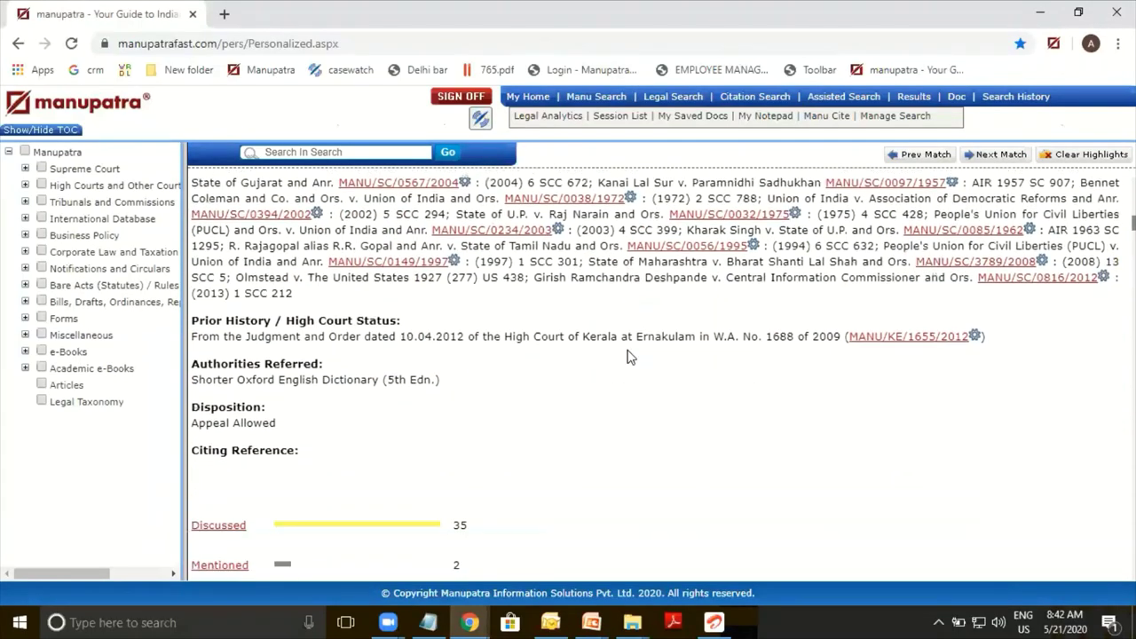
scroll(628, 351, "down", 1)
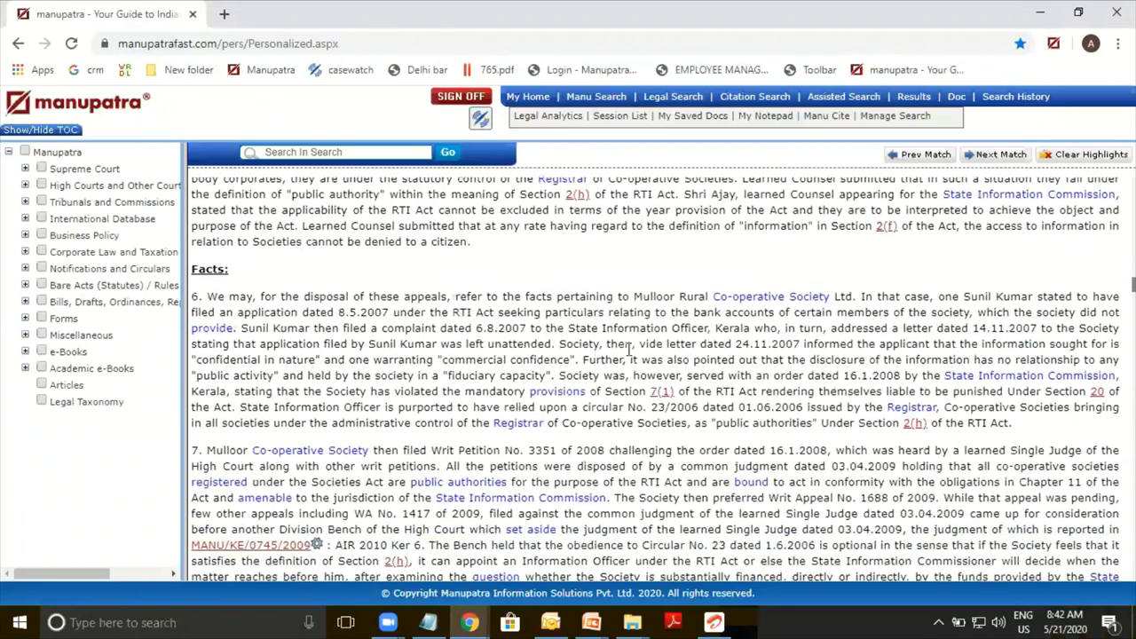
Return to the results list and open the Thalappalam judgment in a separate window
left_click(13, 45)
left_click(19, 47)
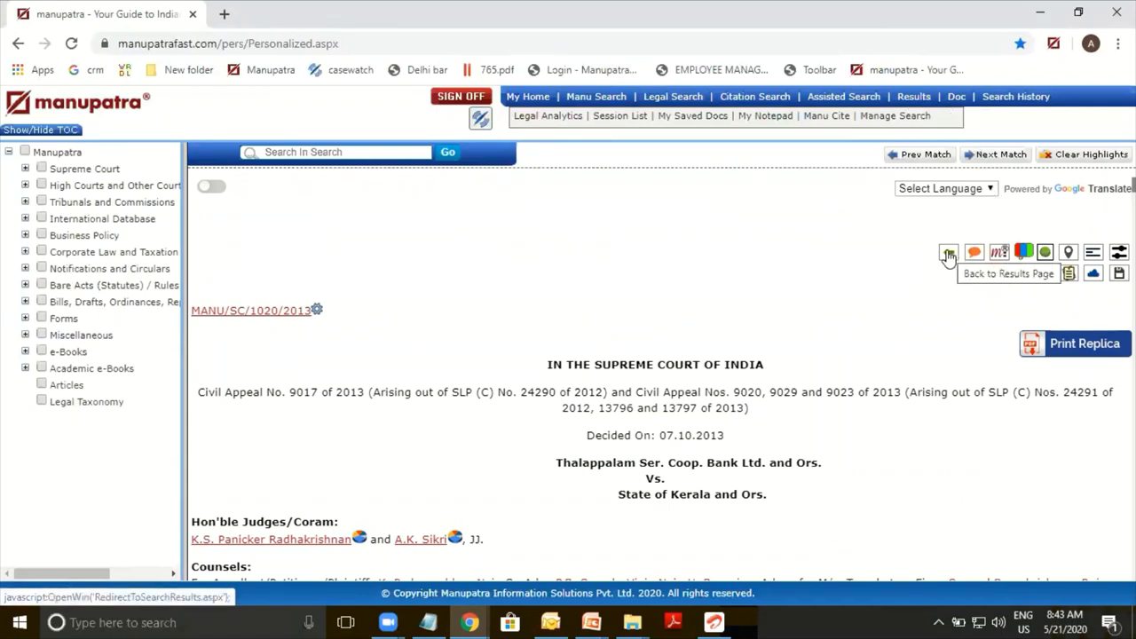
left_click(909, 102)
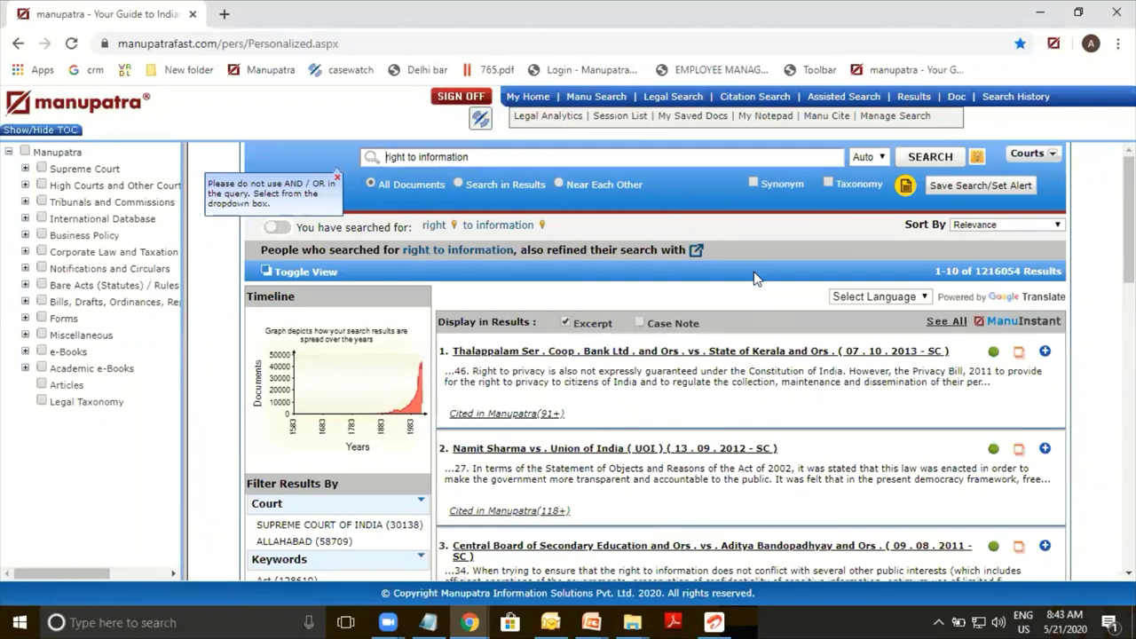
left_click(1018, 355)
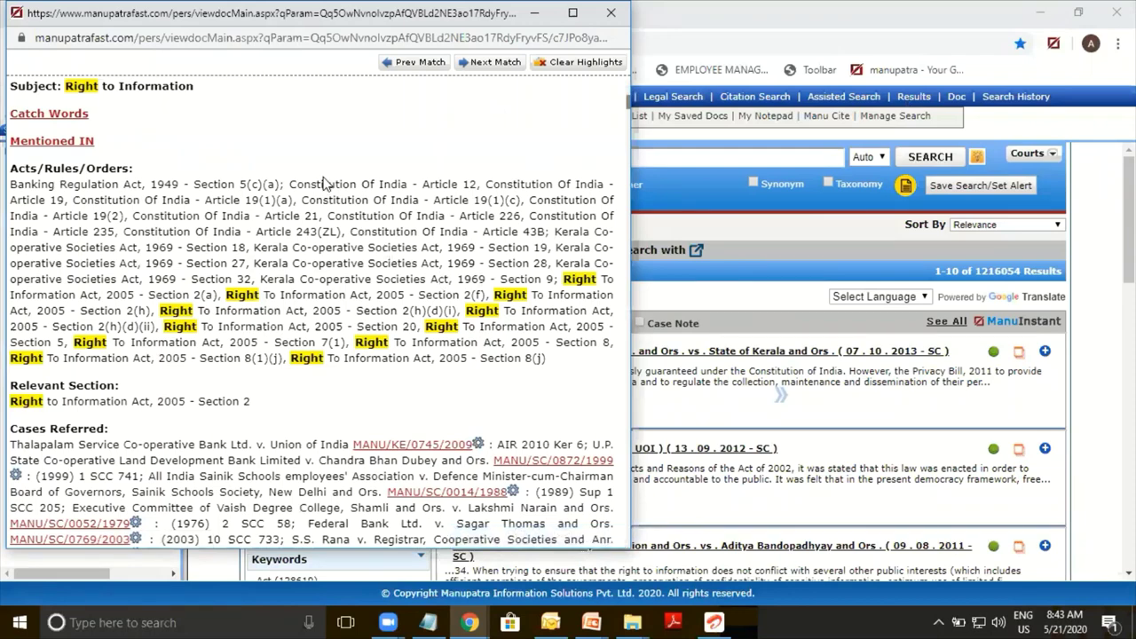
Preview the Namit Sharma and CBSE v. Aditya Bandopadhyay judgments in pop-ups, then reopen Thalappalam's
left_click_drag(272, 19, 245, 101)
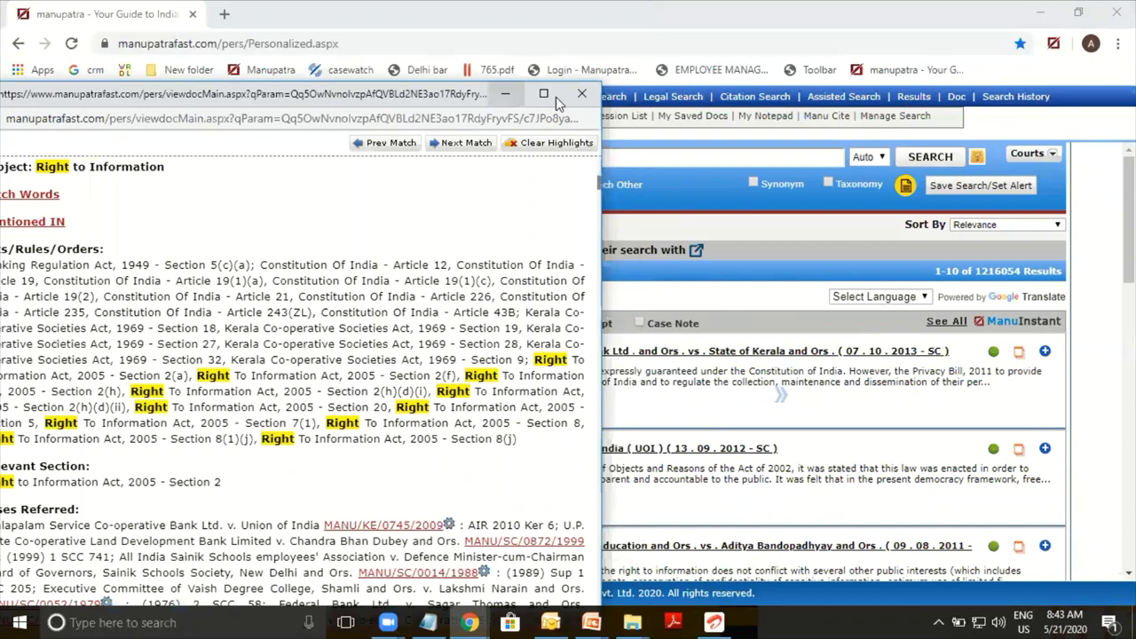
left_click(582, 95)
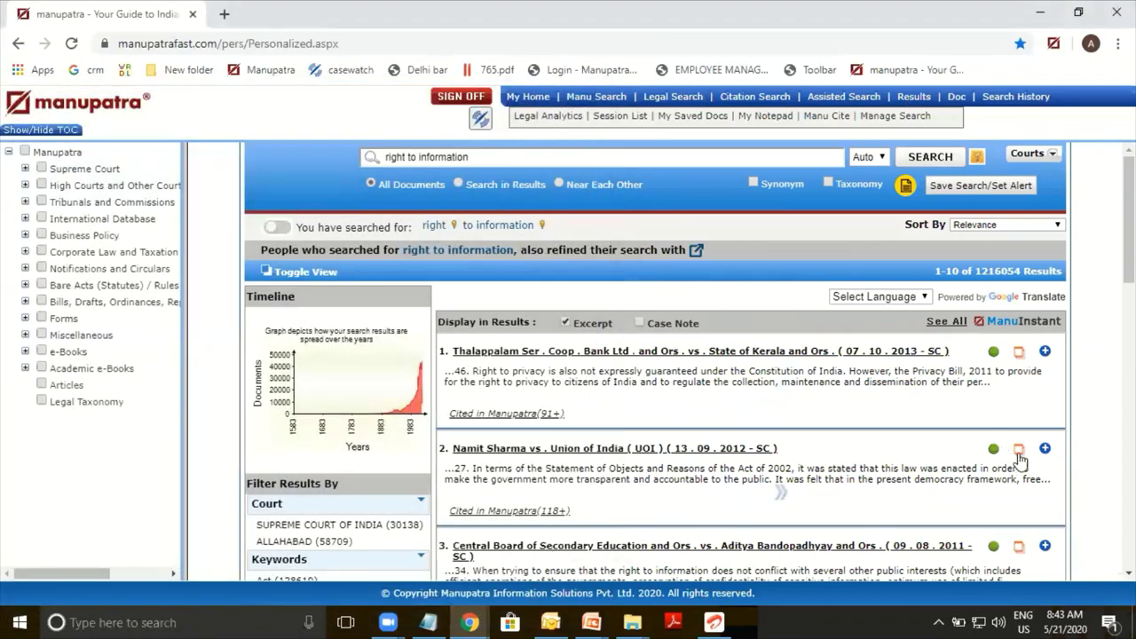
left_click(1019, 452)
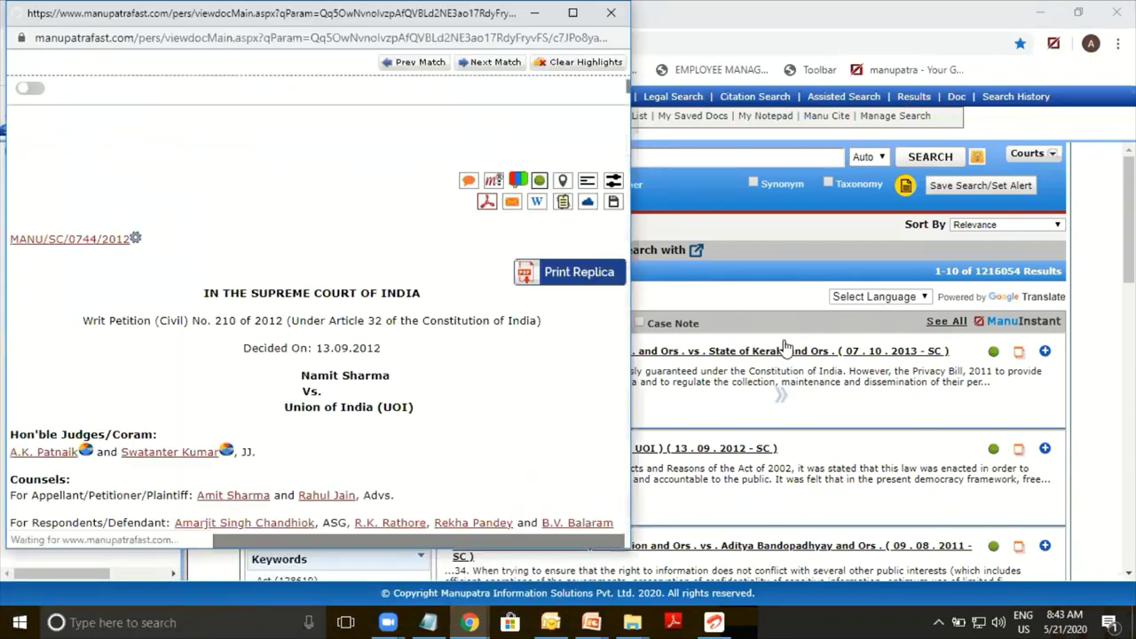
left_click(1018, 545)
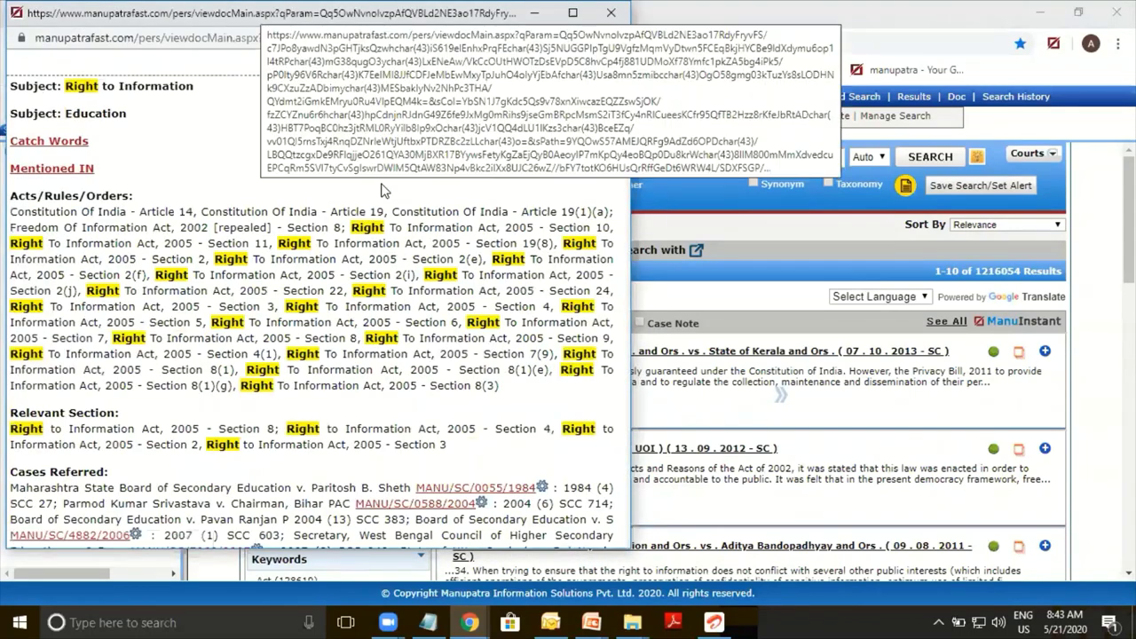
left_click_drag(255, 20, 235, 79)
left_click(589, 70)
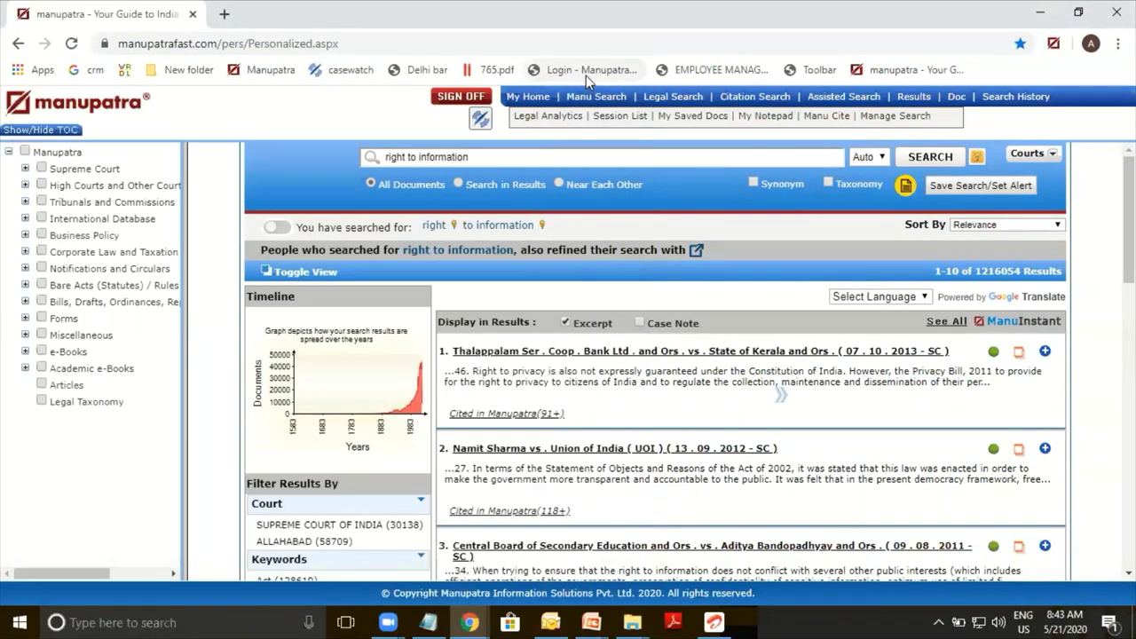
left_click(1018, 351)
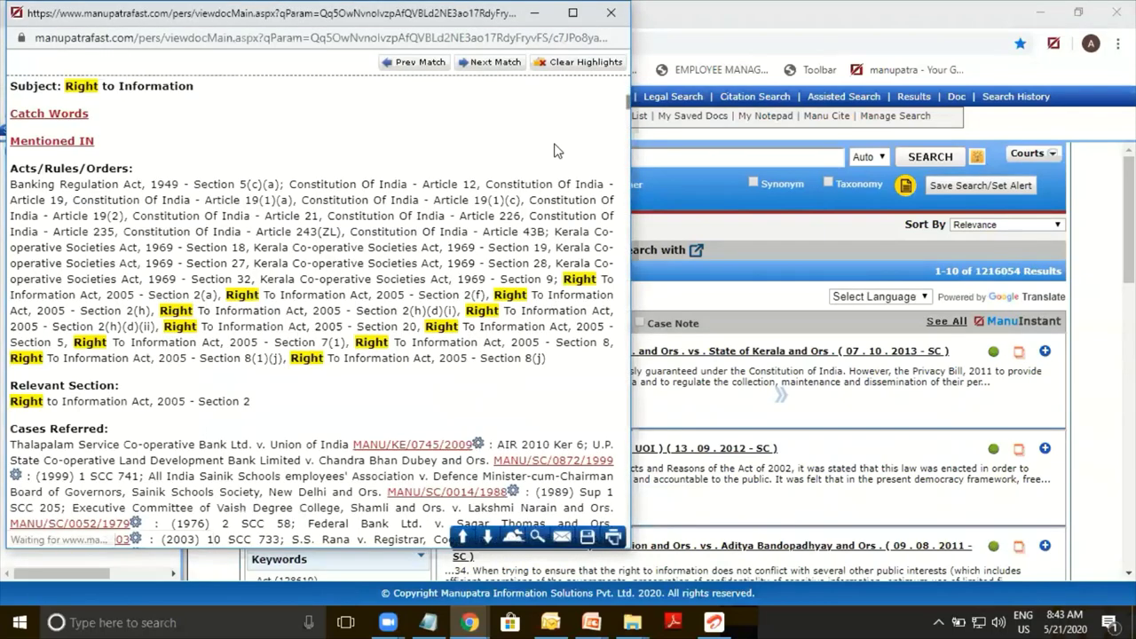
Maximize the judgment window and generate its PDF printout including the case note
left_click(585, 11)
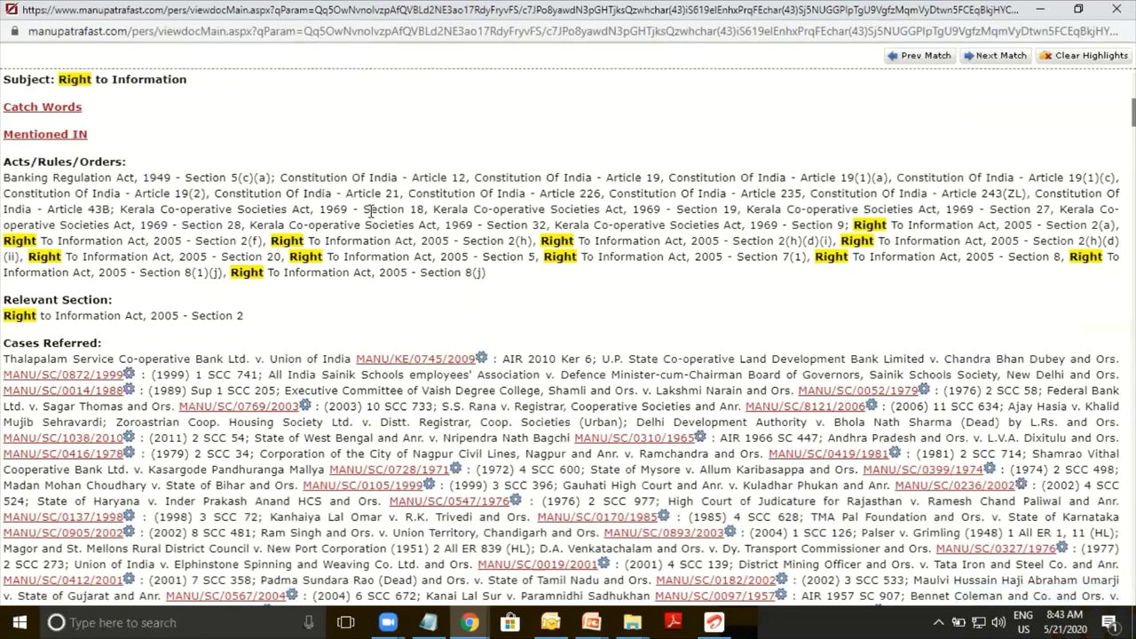
scroll(550, 132, "up", 5)
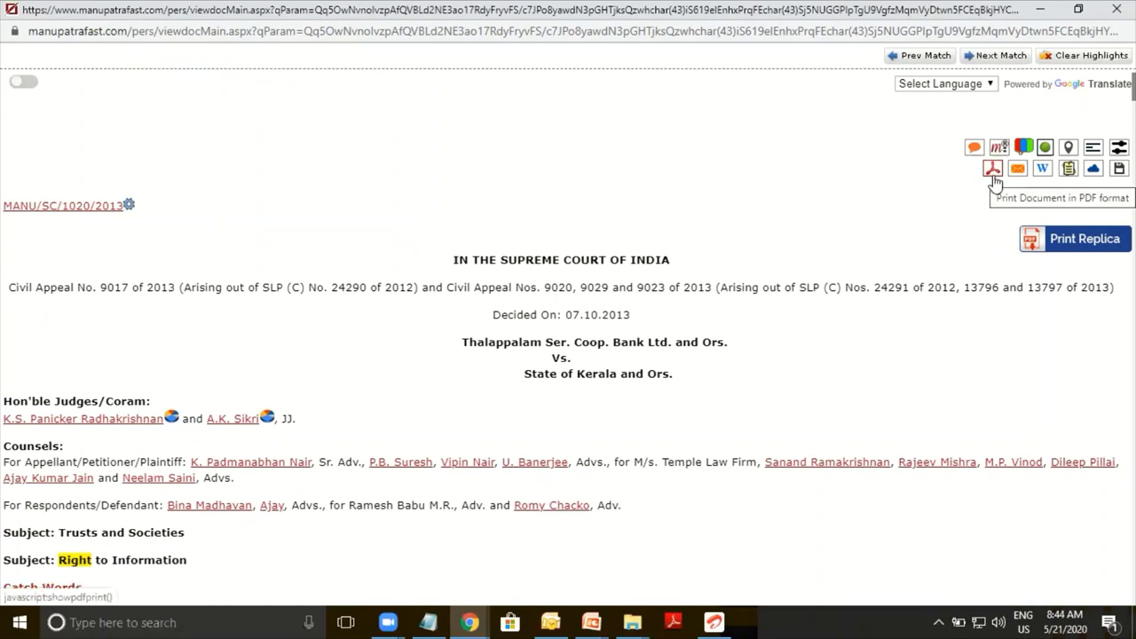
left_click(993, 176)
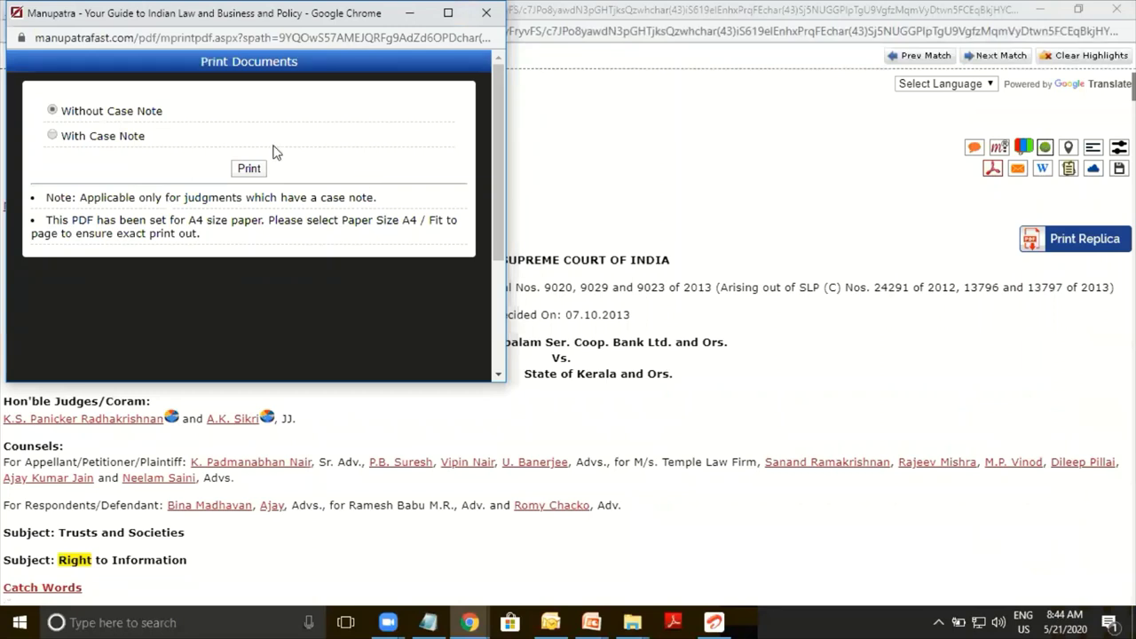
left_click(53, 135)
left_click(256, 169)
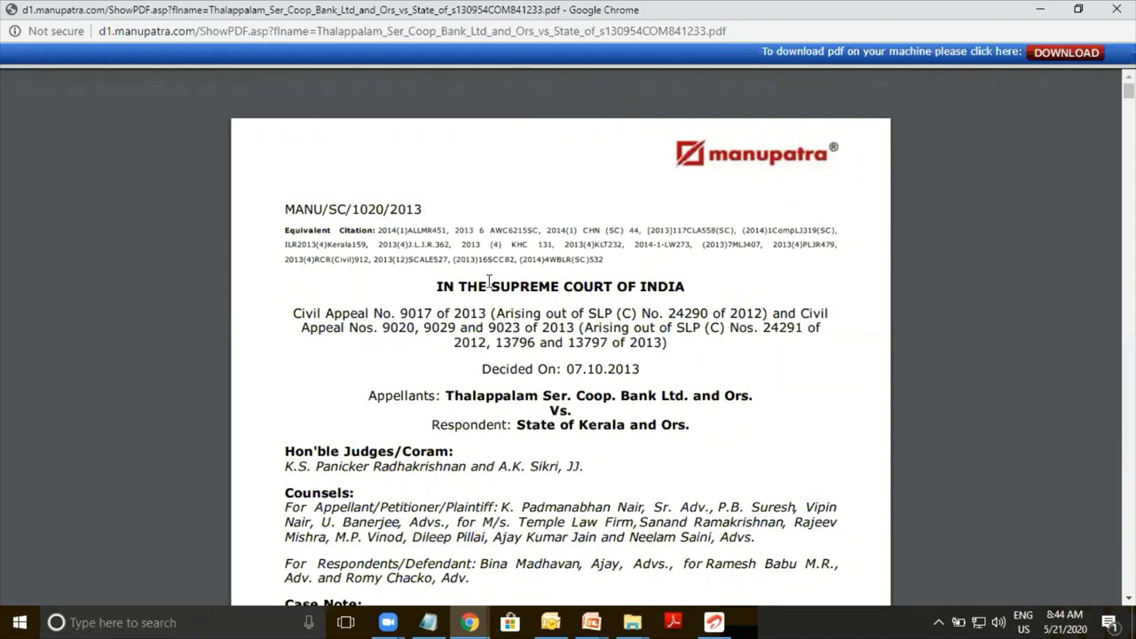
Review the 19-page PDF printout, then close it
double_click(311, 211)
scroll(824, 310, "down", 10)
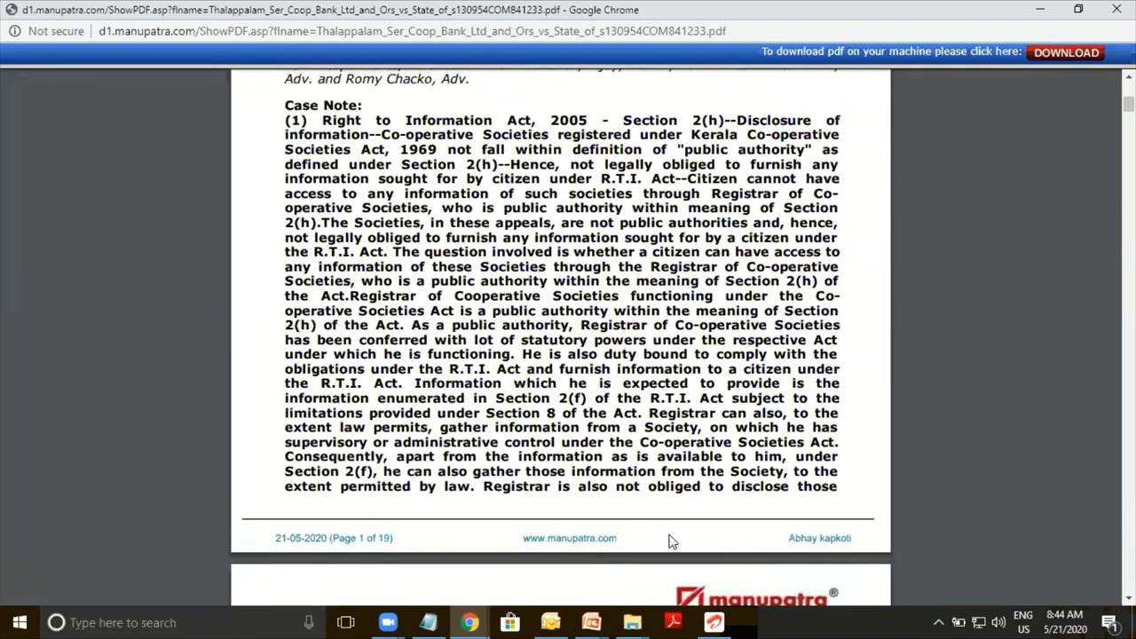
key("ctrl+w")
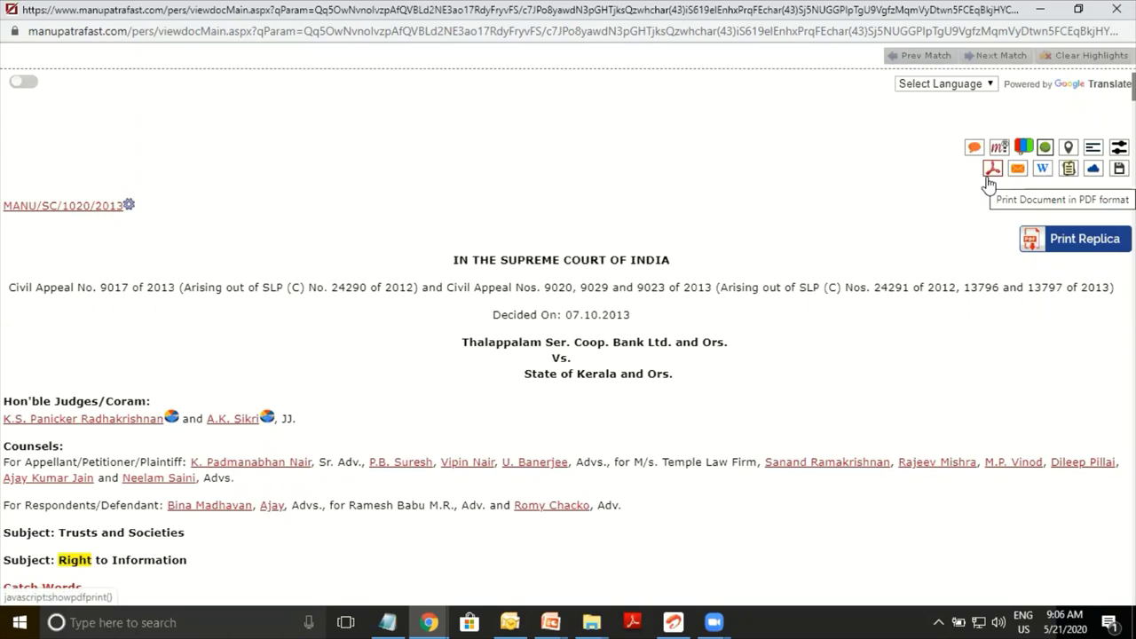
View the AWC court replica of the judgment full-screen, then close it
left_click(1049, 241)
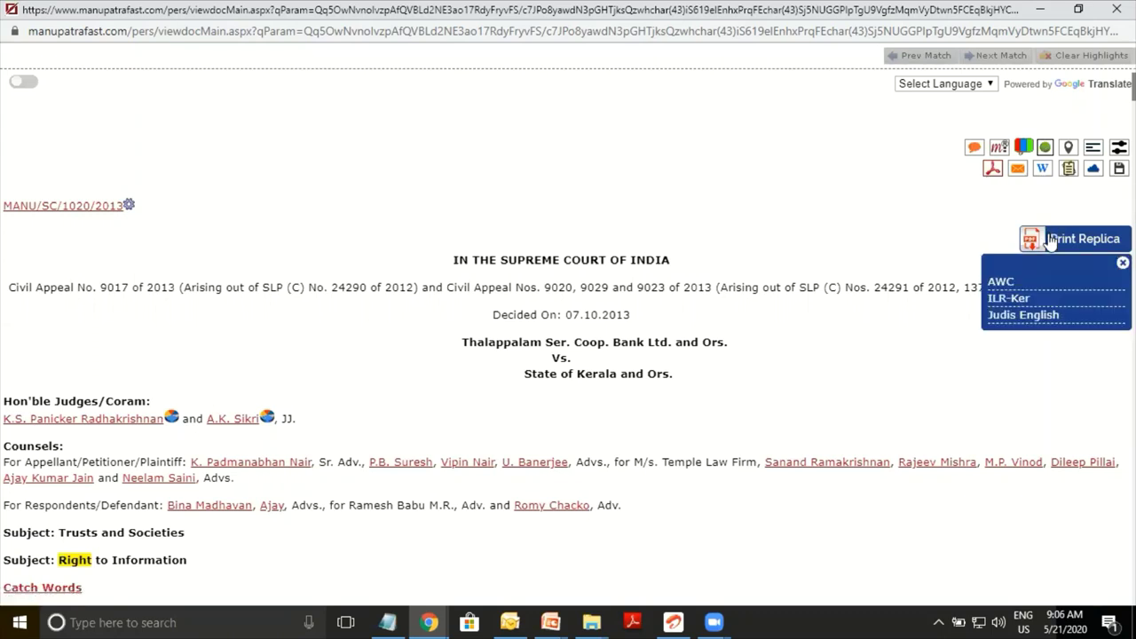
left_click(1002, 284)
double_click(451, 54)
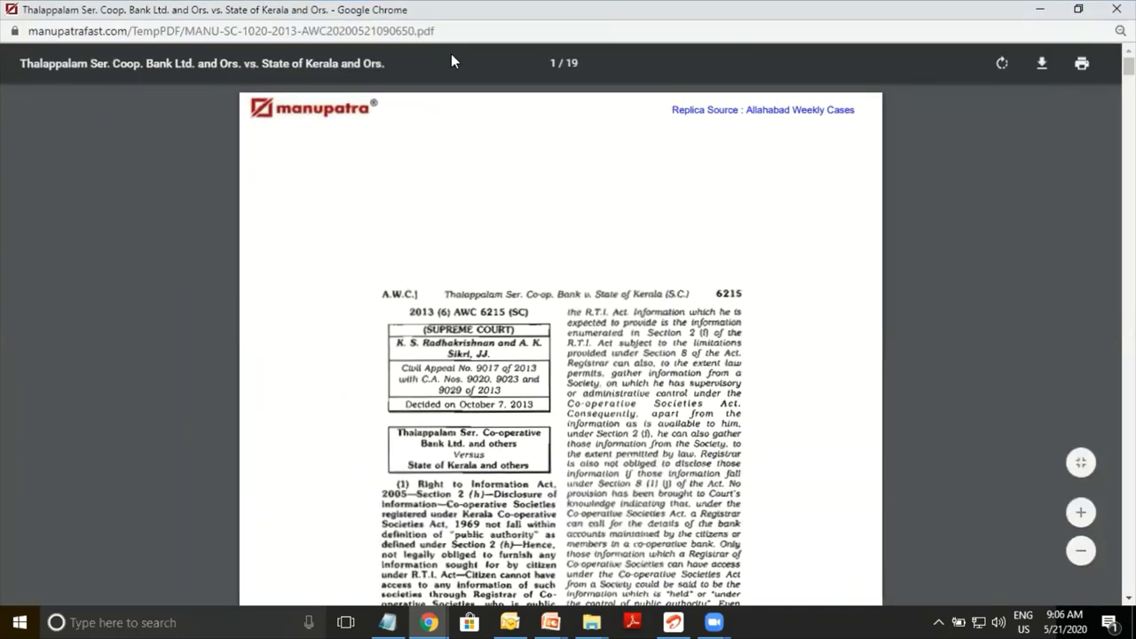
key("Down")
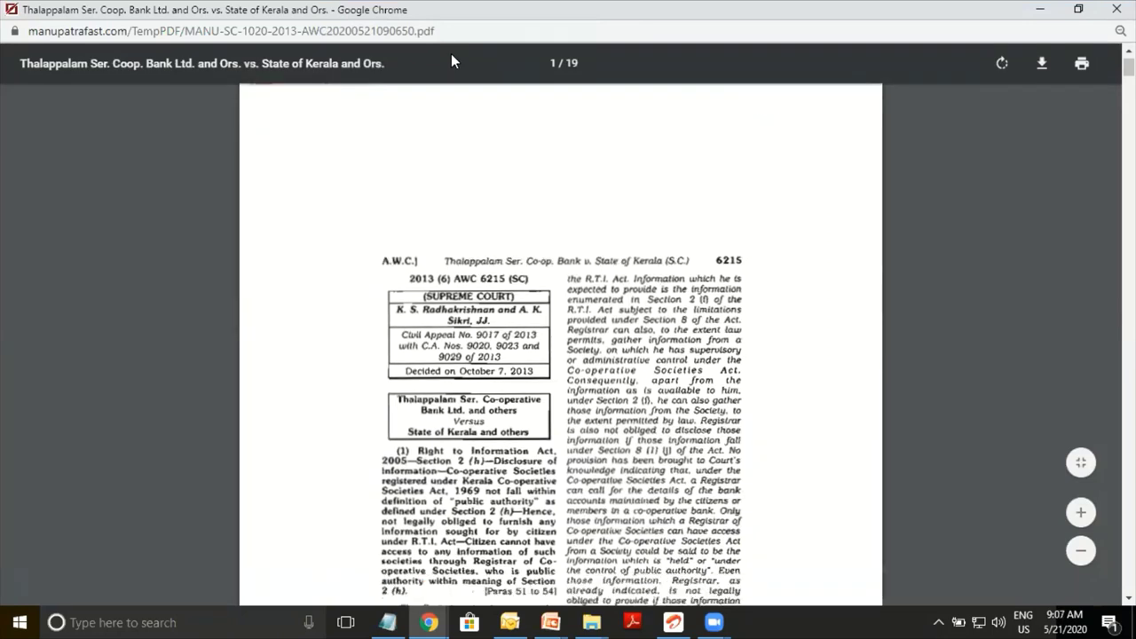
key("Up")
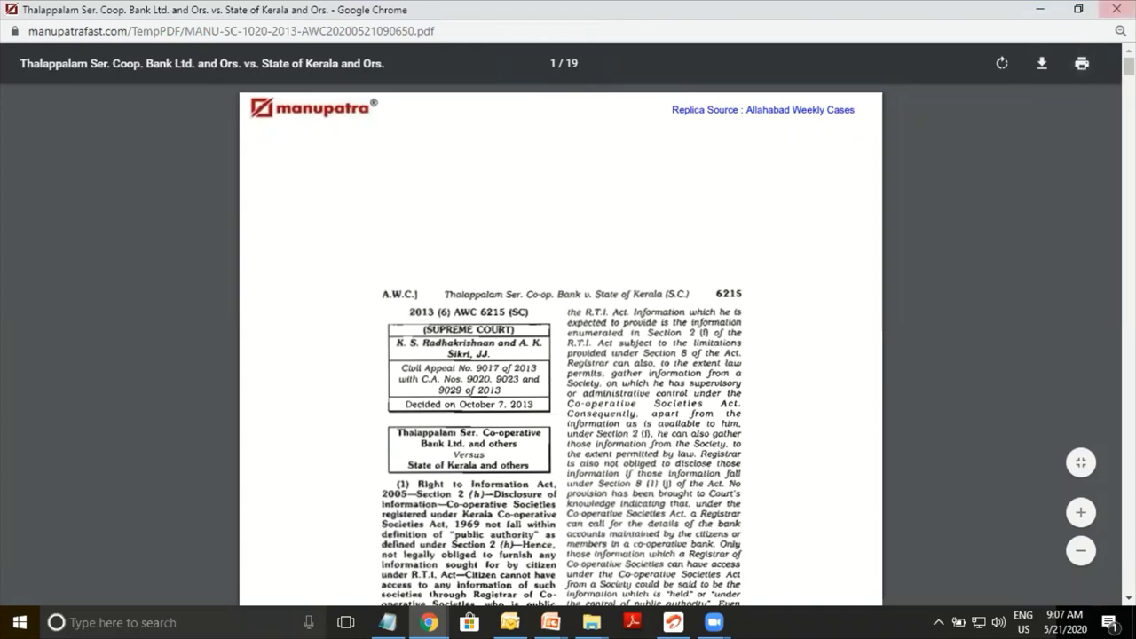
left_click(1116, 9)
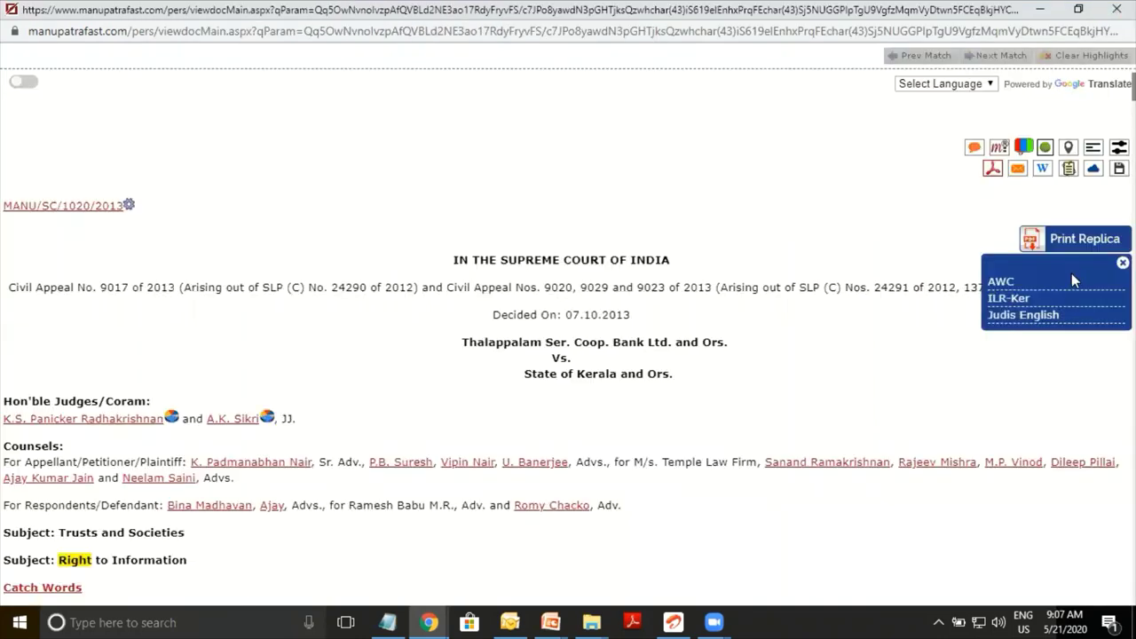
View the ILR-Ker replica, then open the Judis English replica full-screen
left_click(1006, 298)
double_click(531, 62)
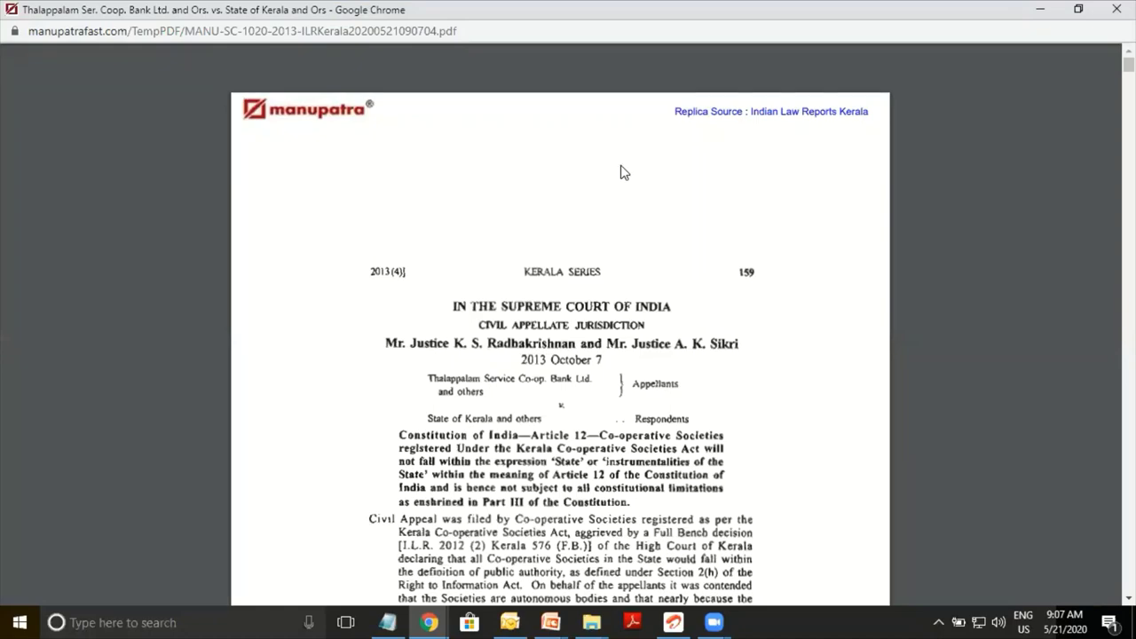
left_click(1116, 9)
left_click(1021, 316)
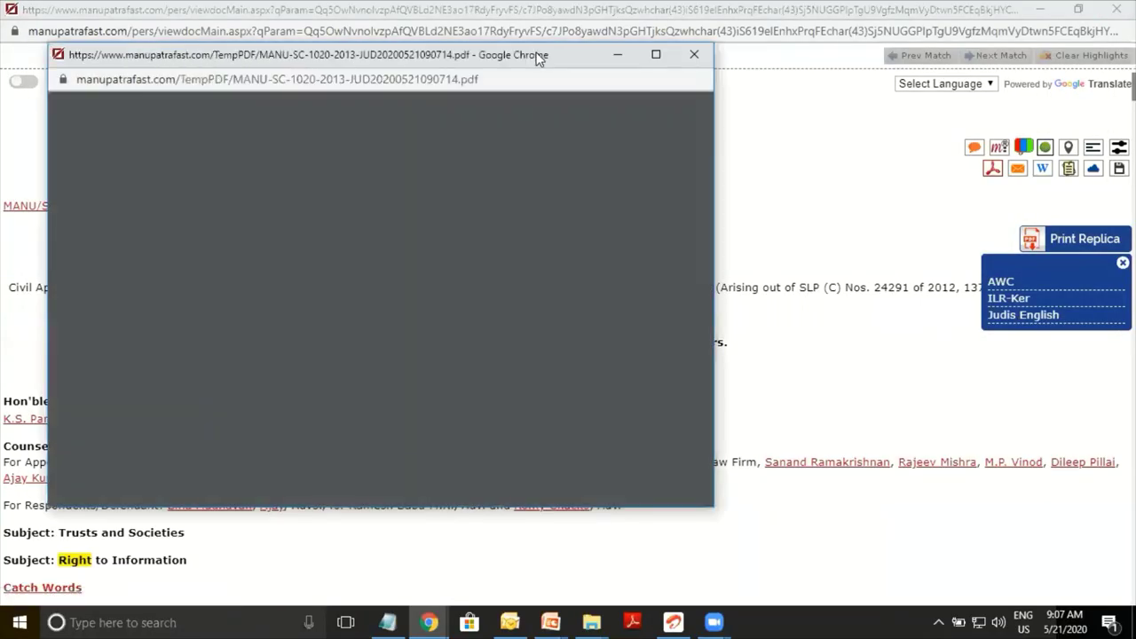
double_click(537, 55)
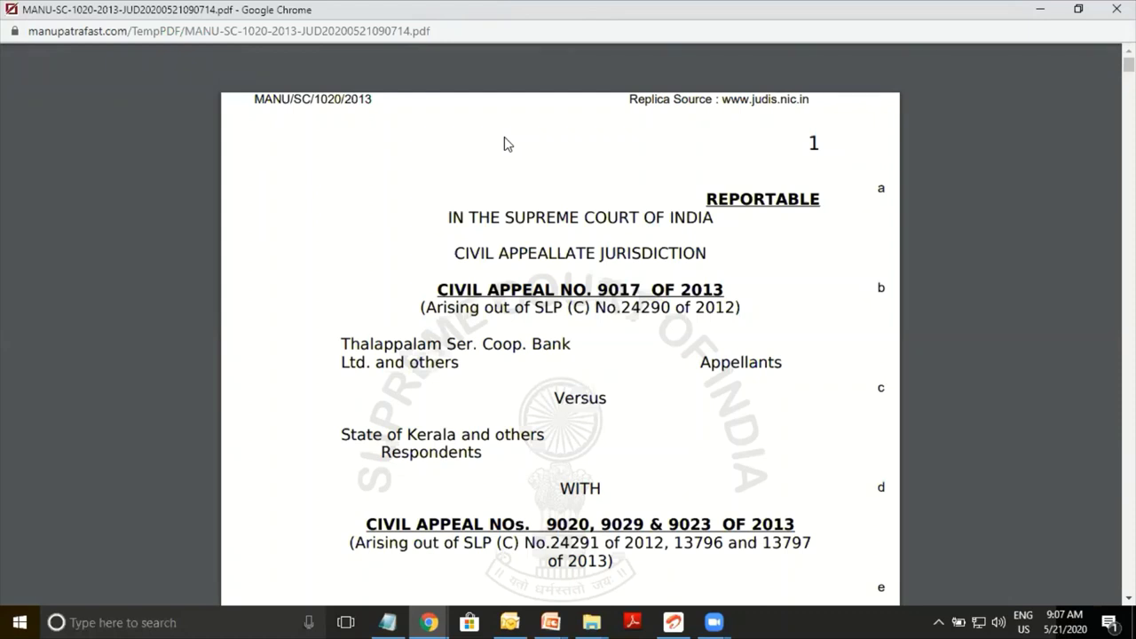
Scroll down the 58-page Judis English replica and back up, then close it
scroll(504, 143, "down", 2)
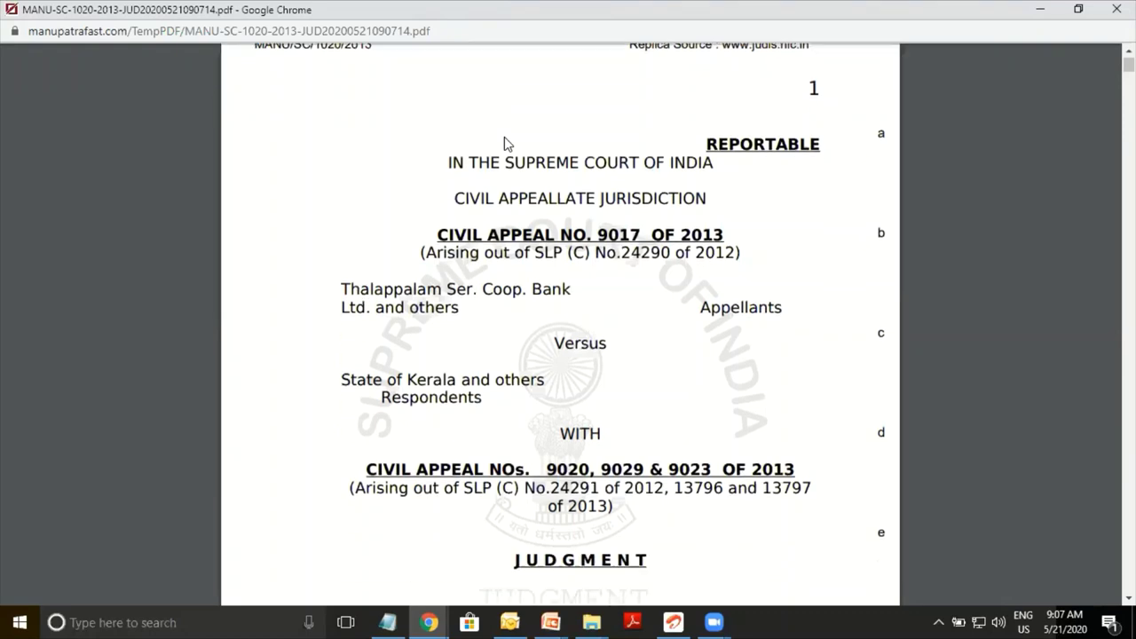
scroll(503, 144, "down", 4)
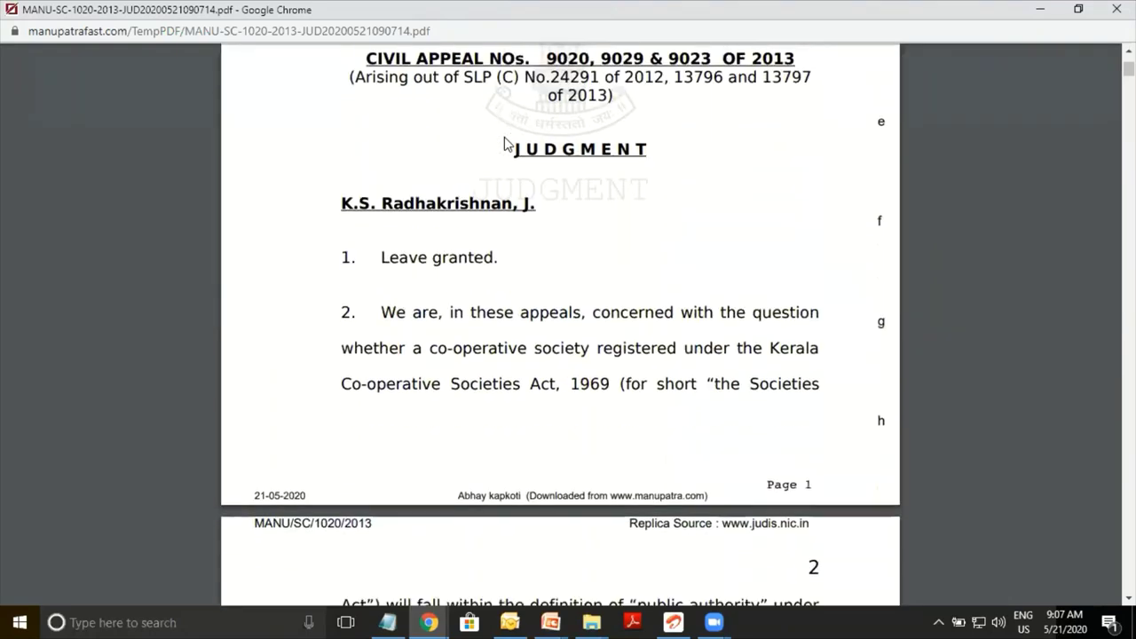
scroll(506, 143, "down", 4)
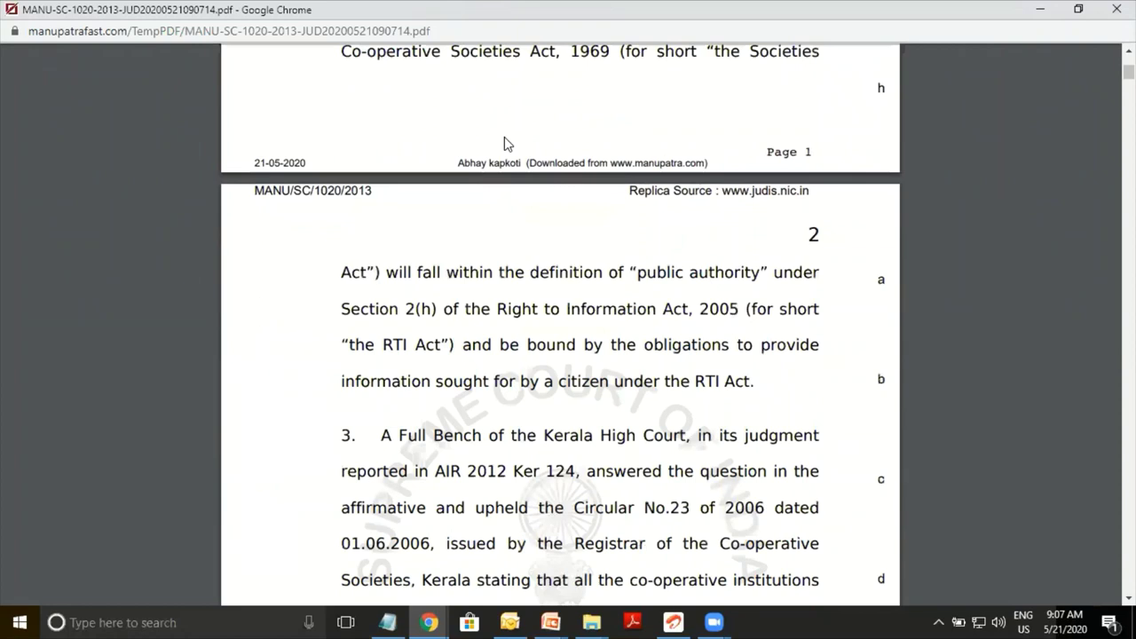
scroll(504, 142, "down", 1)
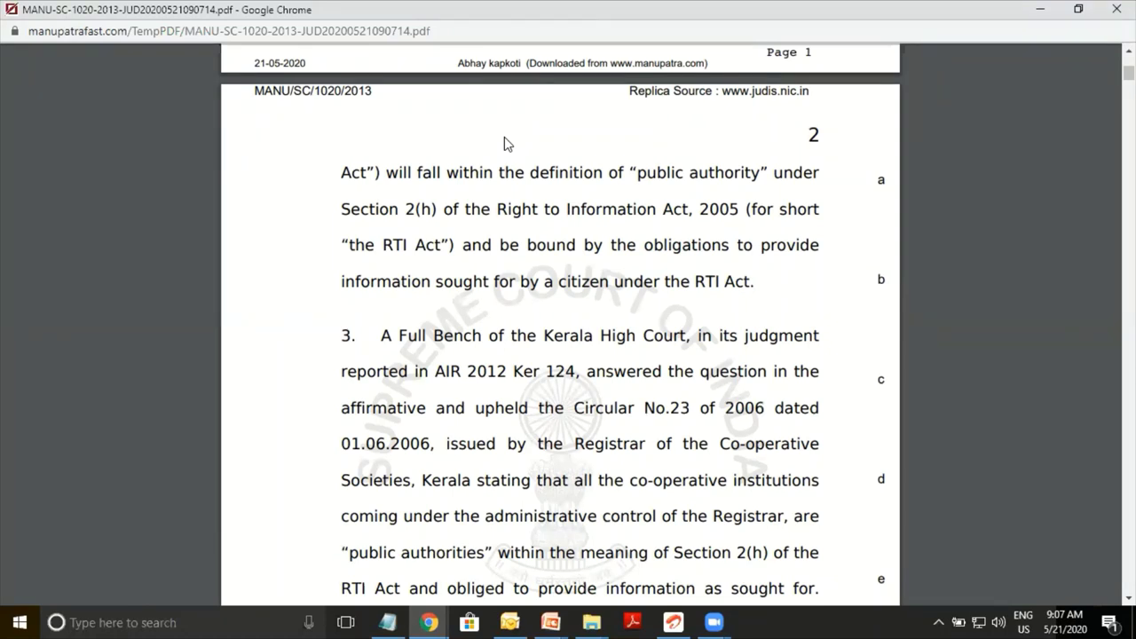
scroll(504, 142, "down", 1)
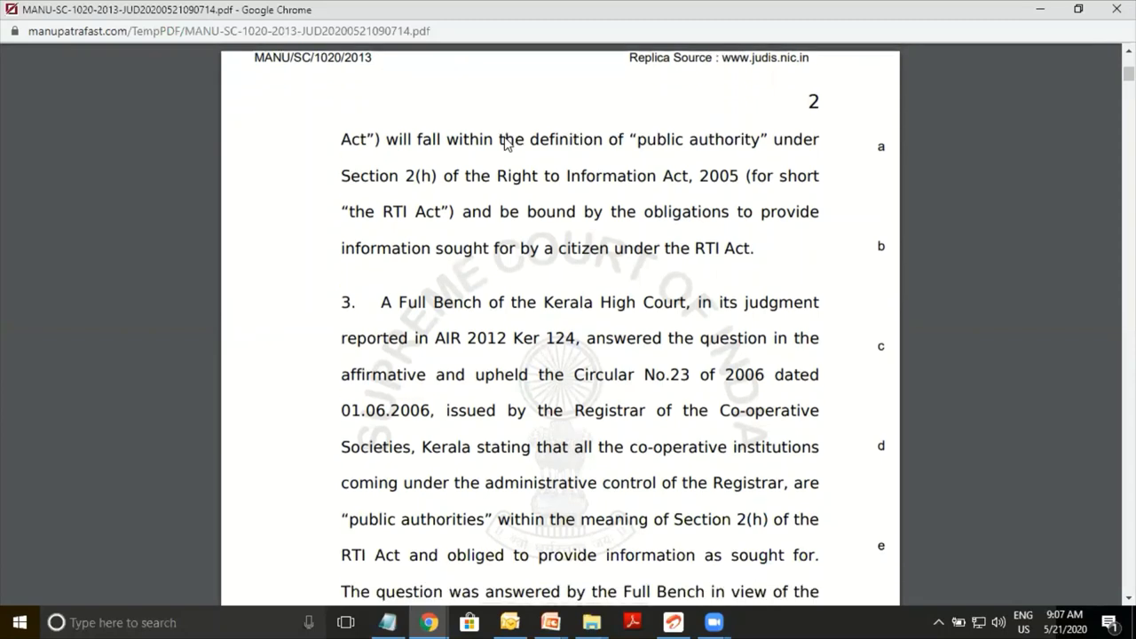
scroll(506, 143, "down", 1)
scroll(506, 144, "up", 3)
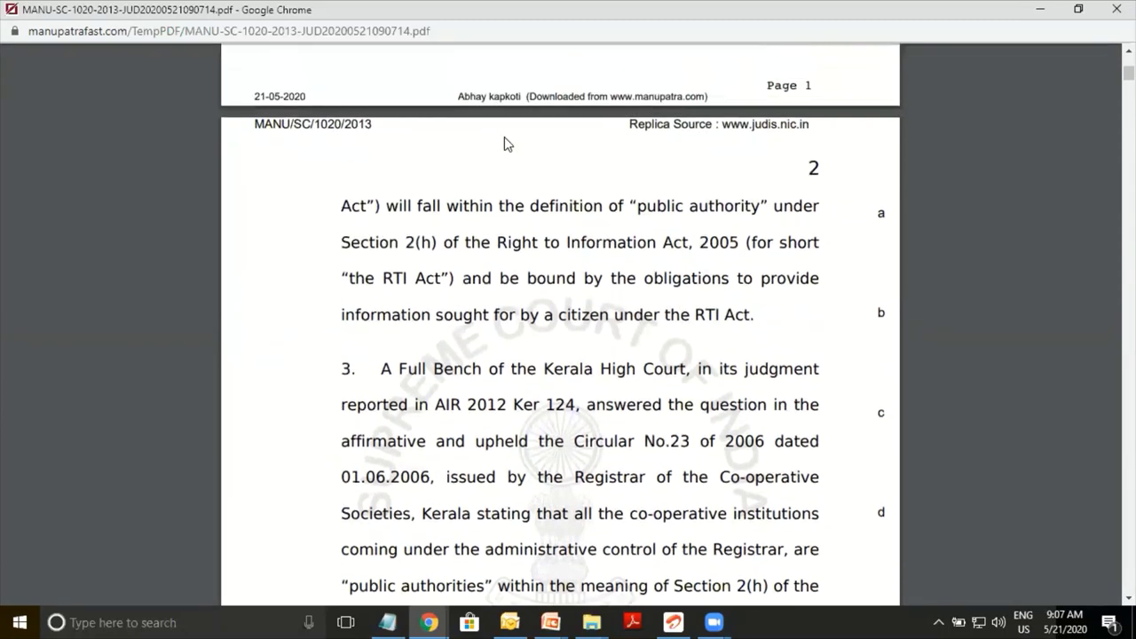
scroll(504, 144, "up", 5)
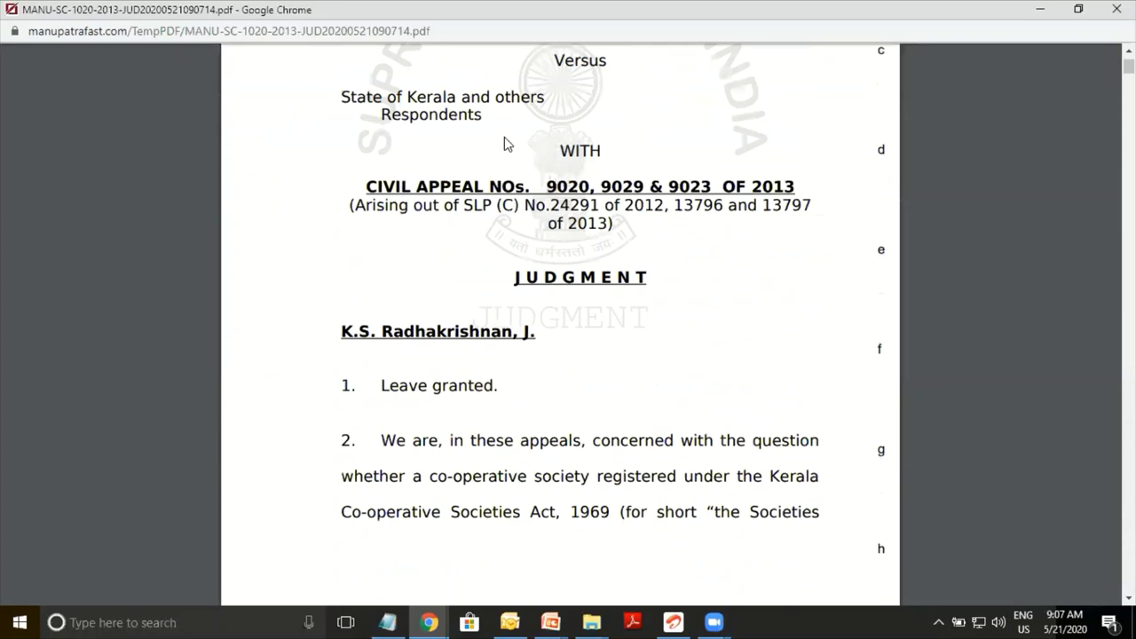
scroll(504, 140, "up", 3)
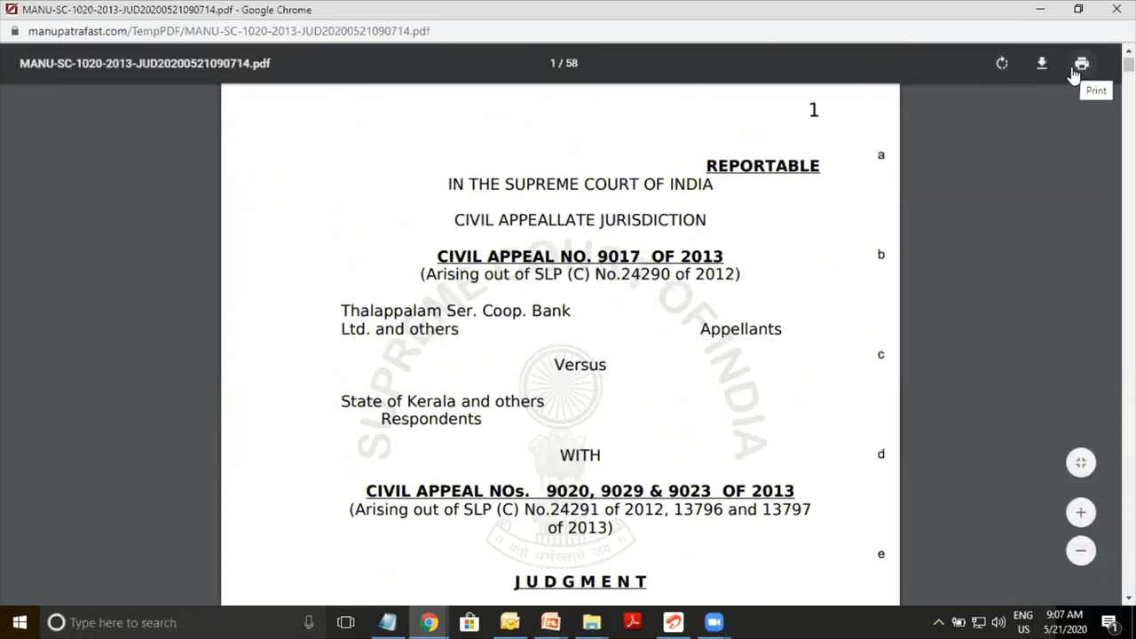
left_click(1116, 8)
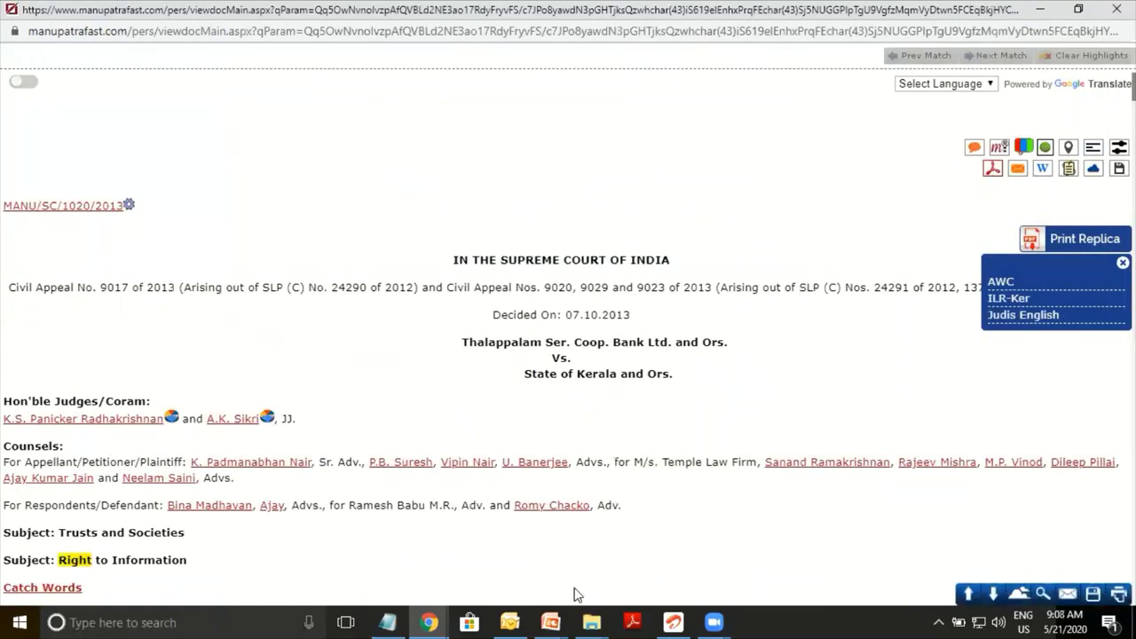
Switch to the PowerPoint slide show's recap slide on opening judgments and taking printouts
mouse_move(559, 621)
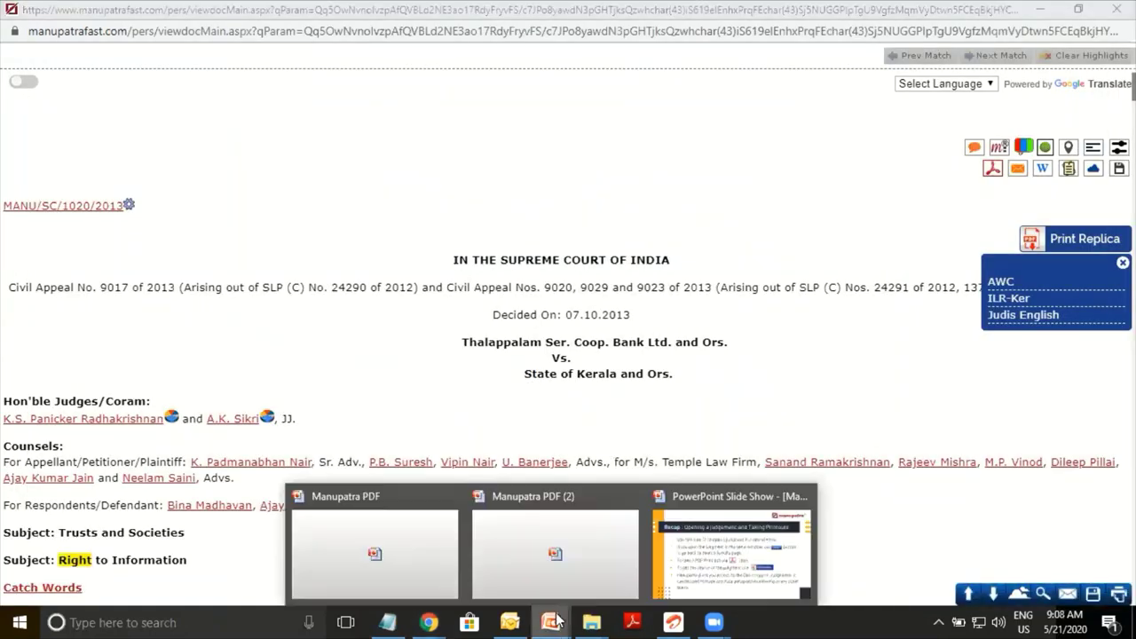
left_click(710, 577)
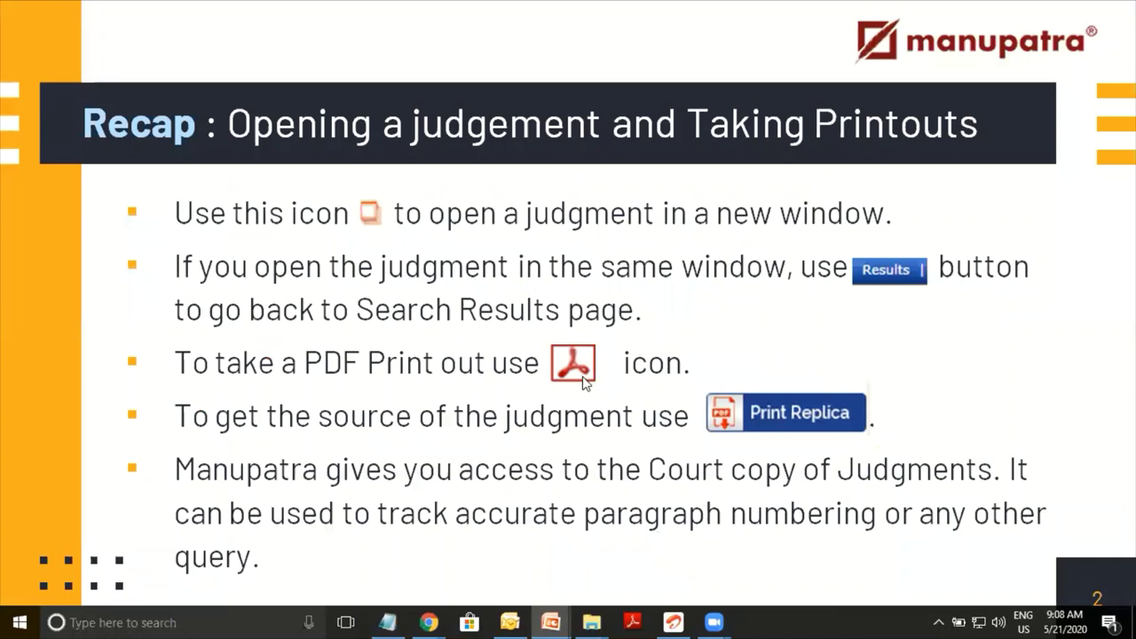